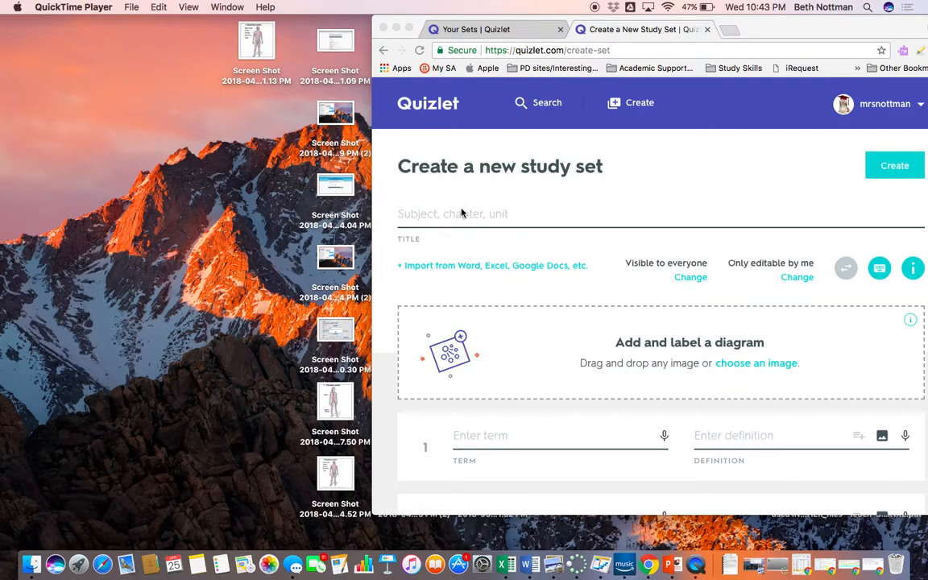
Capture the Respiratory system figure with its labels from the PowerPoint slide and add the screenshot as the Quizlet set's diagram.
key(ctrl+Right)
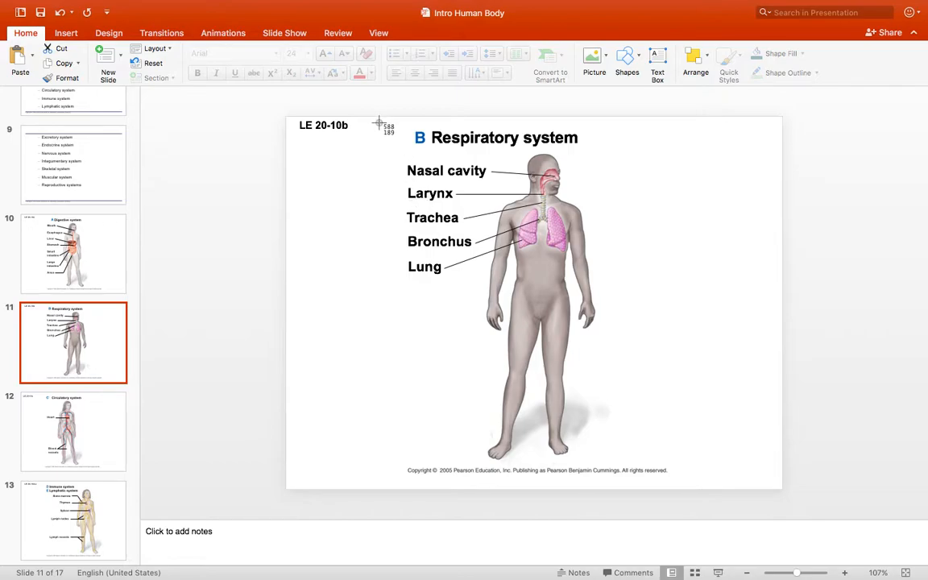
drag(379, 122, 689, 470)
key(ctrl+Left)
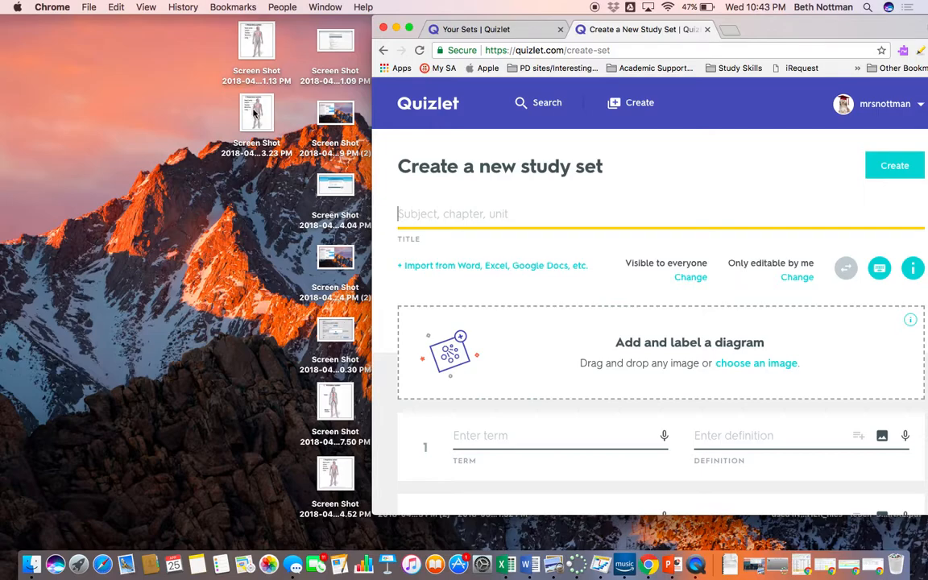
drag(255, 114, 693, 343)
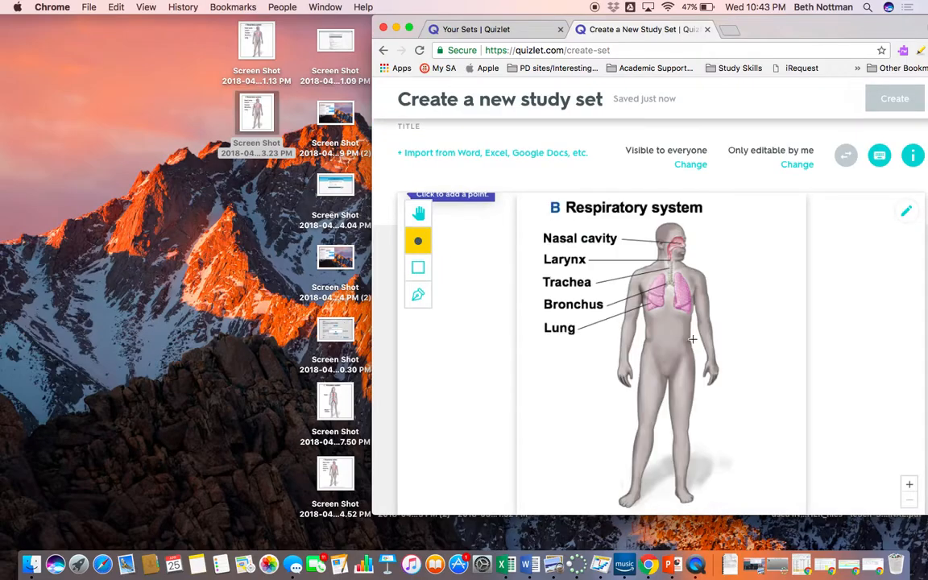
Blur out the labels Nasal cavity, Larynx, Trachea, Bronchus and Lung on the diagram and save the image edits.
click(410, 28)
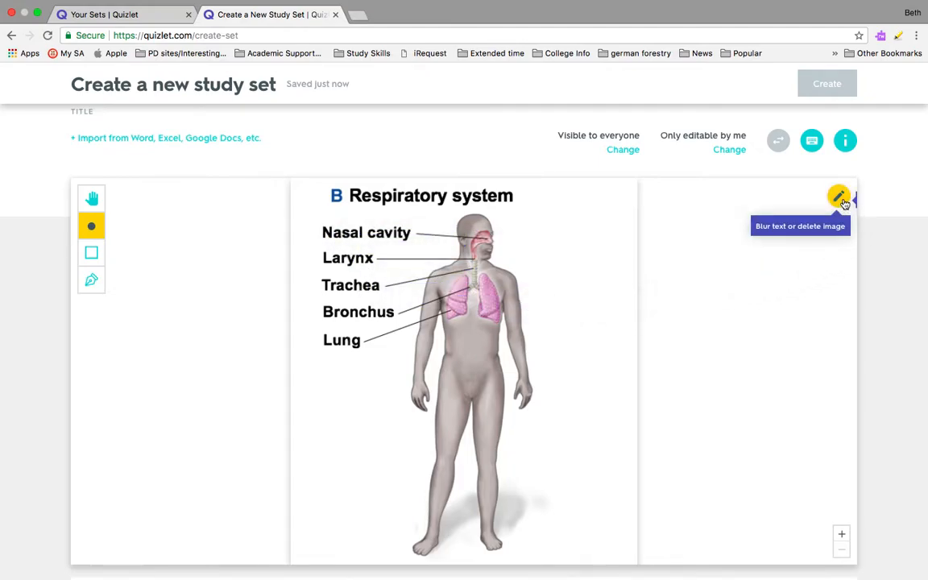
click(840, 197)
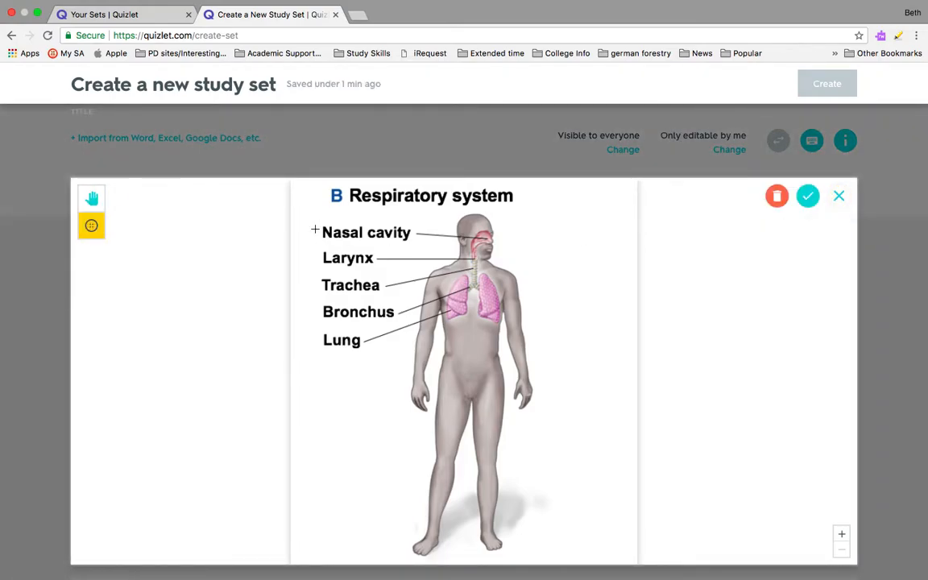
mouse_move(321, 221)
mouse_down()
mouse_move(339, 225)
mouse_move(292, 218)
mouse_move(348, 232)
mouse_move(307, 219)
mouse_move(322, 223)
mouse_up()
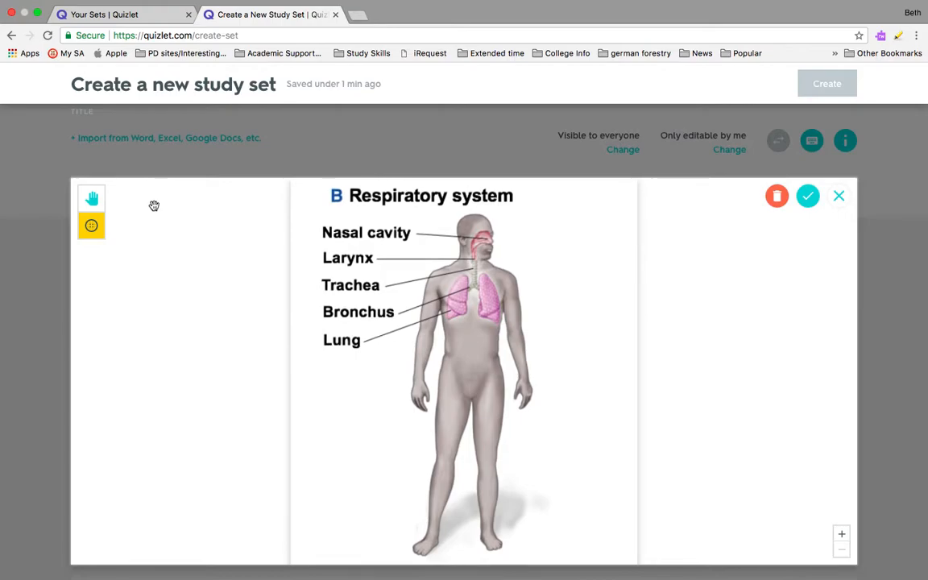
click(91, 227)
mouse_move(325, 232)
mouse_down()
mouse_move(417, 252)
mouse_move(407, 245)
mouse_up()
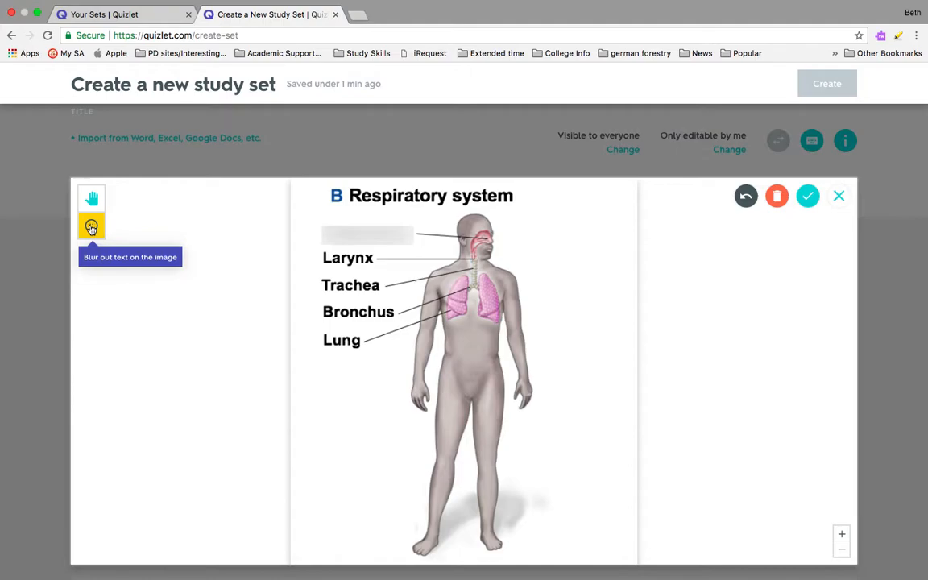
drag(316, 250, 378, 265)
drag(322, 274, 385, 299)
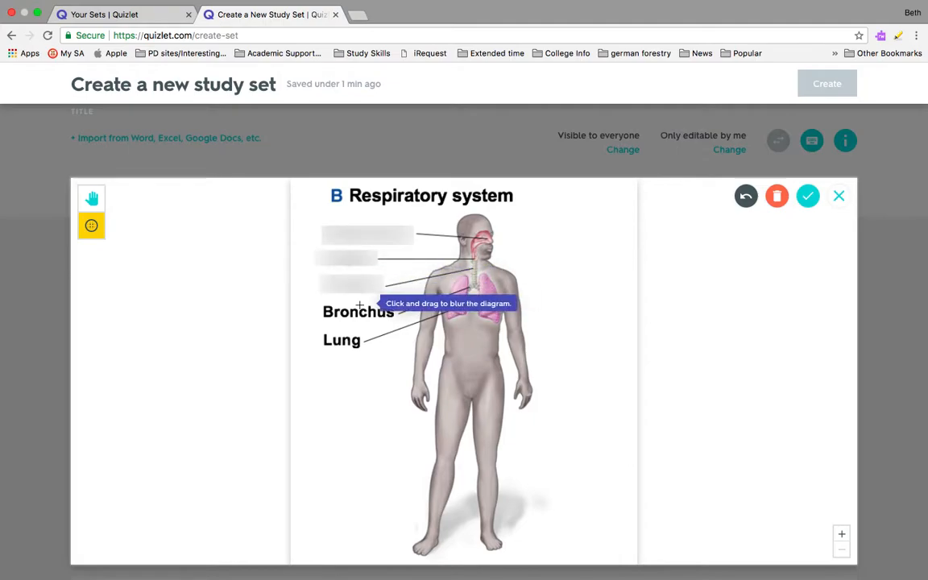
mouse_move(317, 306)
mouse_down()
mouse_move(395, 326)
mouse_move(378, 324)
mouse_move(362, 351)
mouse_up()
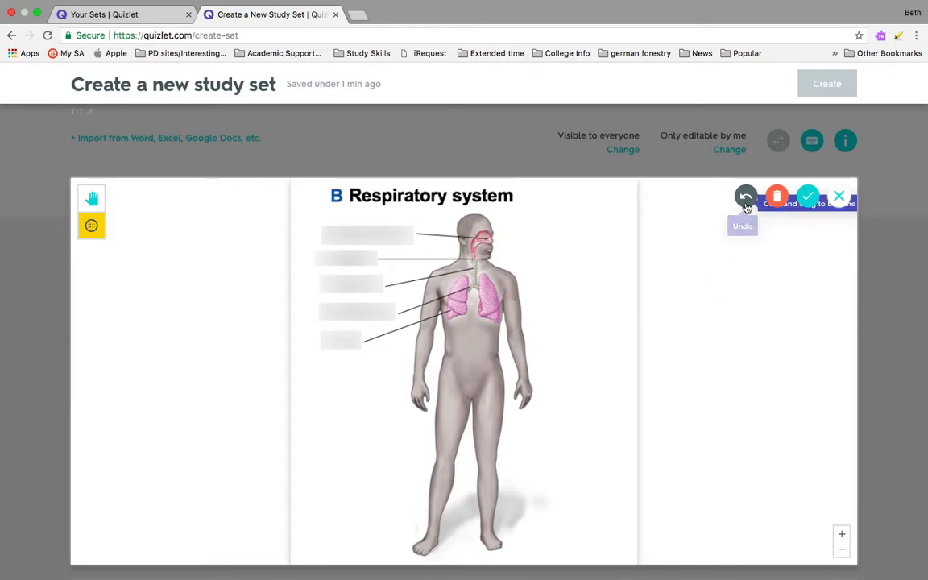
click(808, 197)
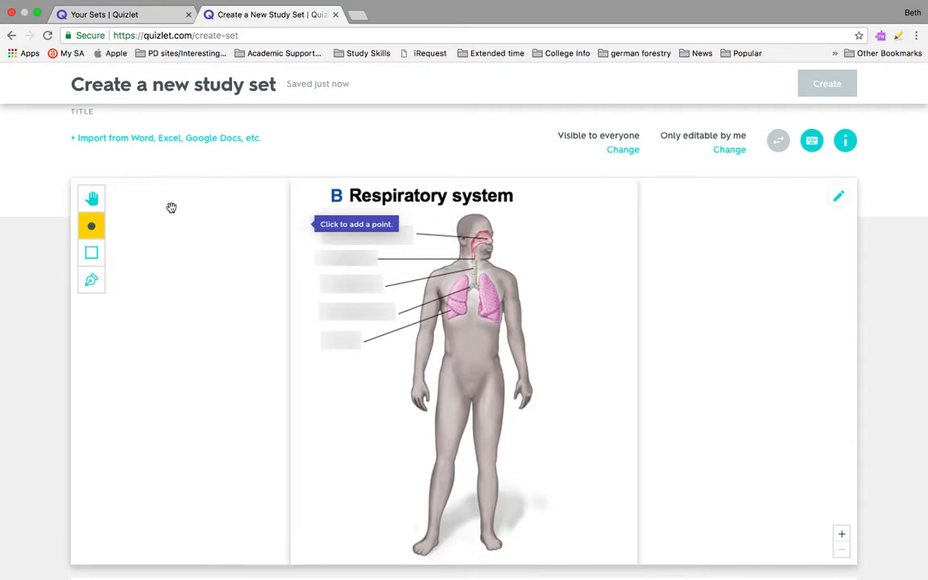
Add a point with the term "nasal cavity" on the topmost blurred label, checking the name against the slide.
click(367, 236)
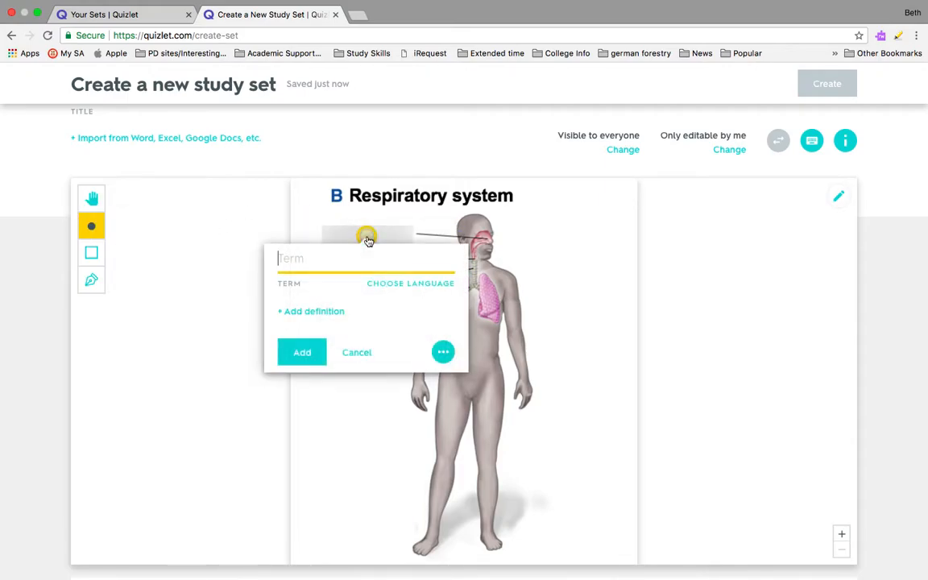
key(ctrl+Right)
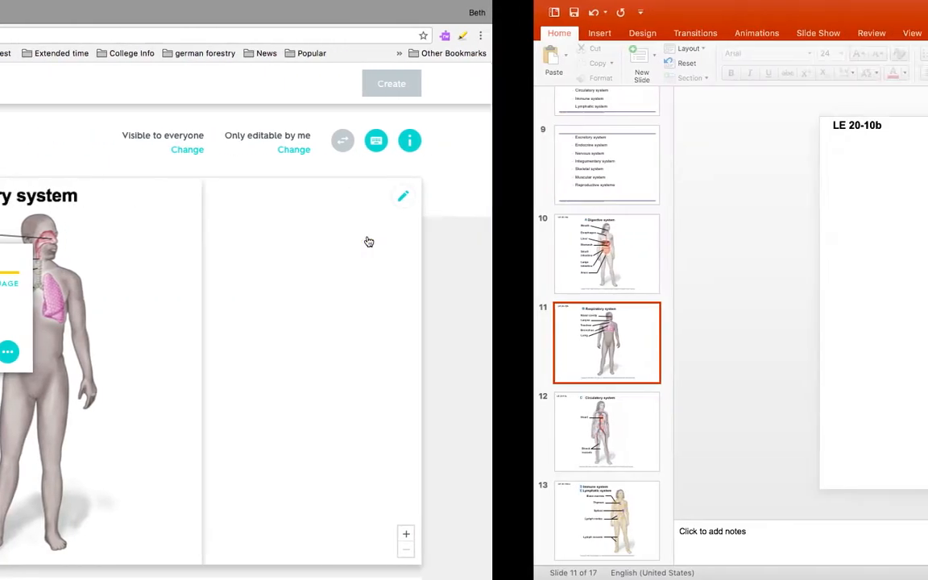
key(ctrl+Left)
text(na)
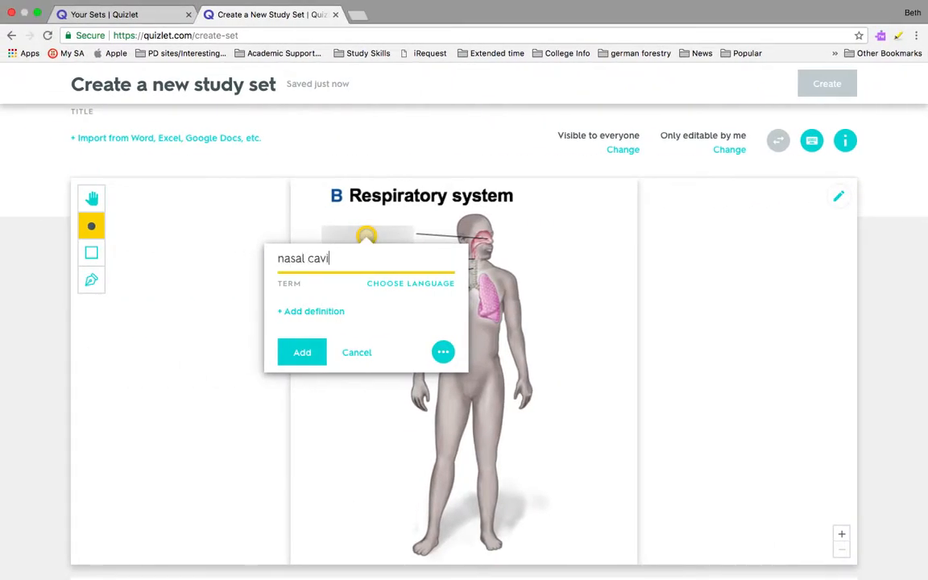
click(302, 351)
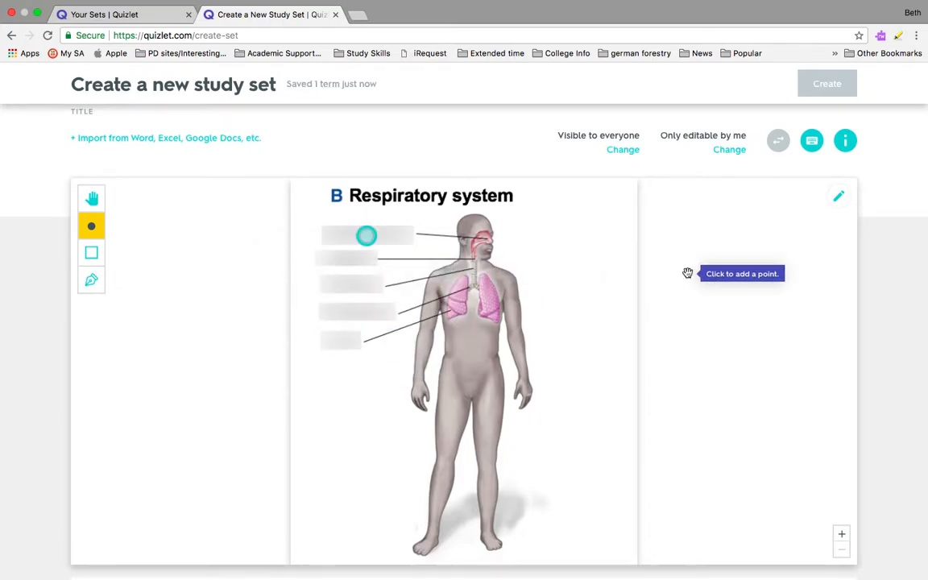
Add a point with the term "larynx" on the second blurred label, checking the name against the slide.
key(ctrl+Right)
key(ctrl+Left)
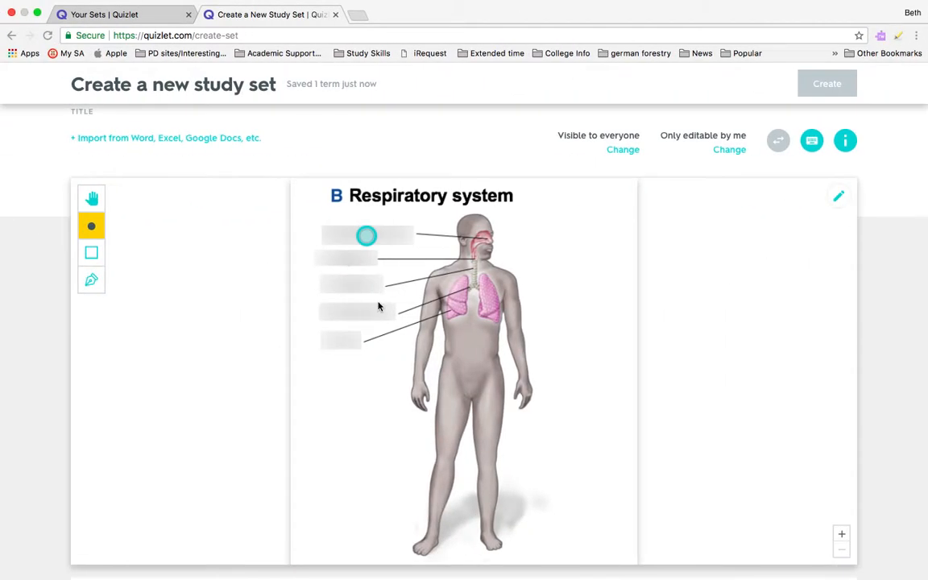
click(341, 262)
text(larynx)
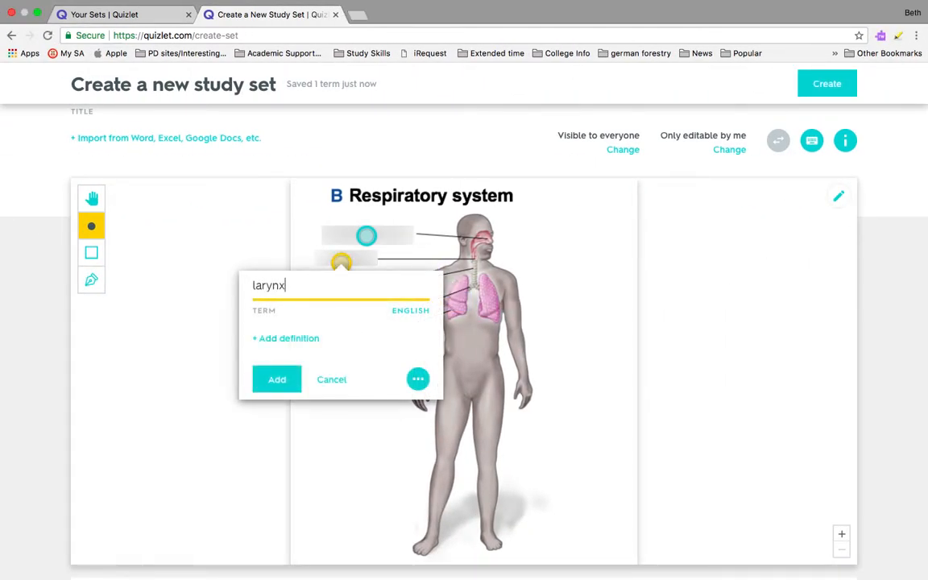
click(287, 379)
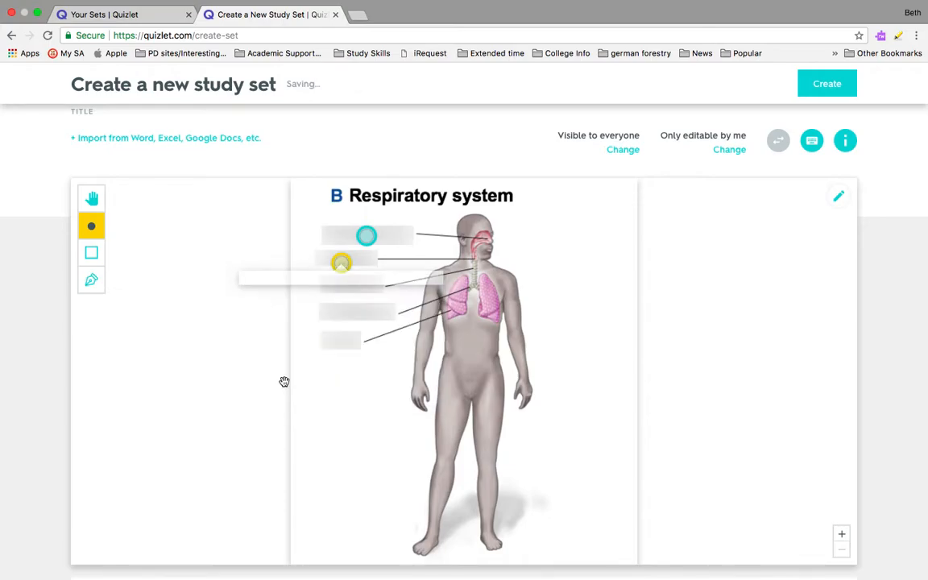
Add a point with the term "trachea" on the third blurred label, checking the name against the slide.
key(ctrl+Right)
key(ctrl+Left)
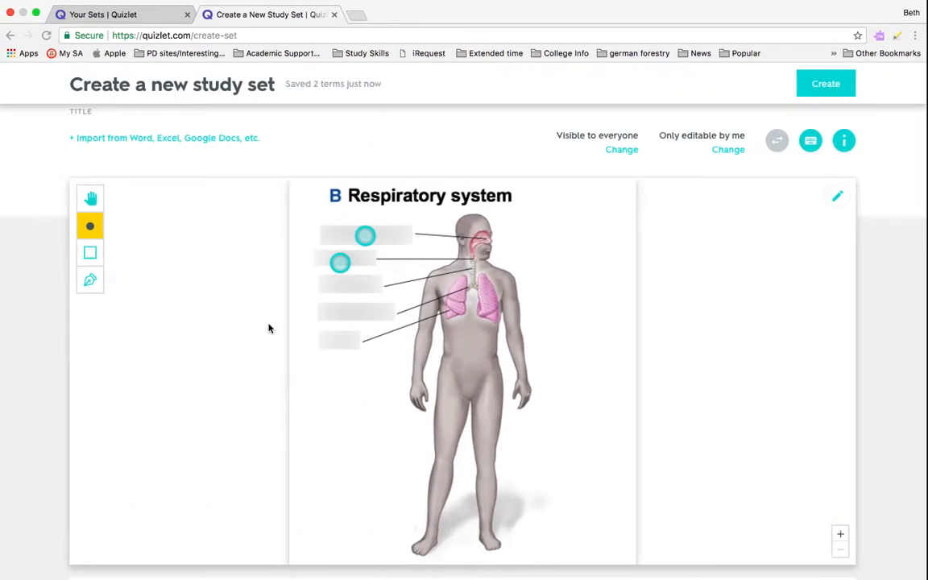
click(354, 285)
text(trachea)
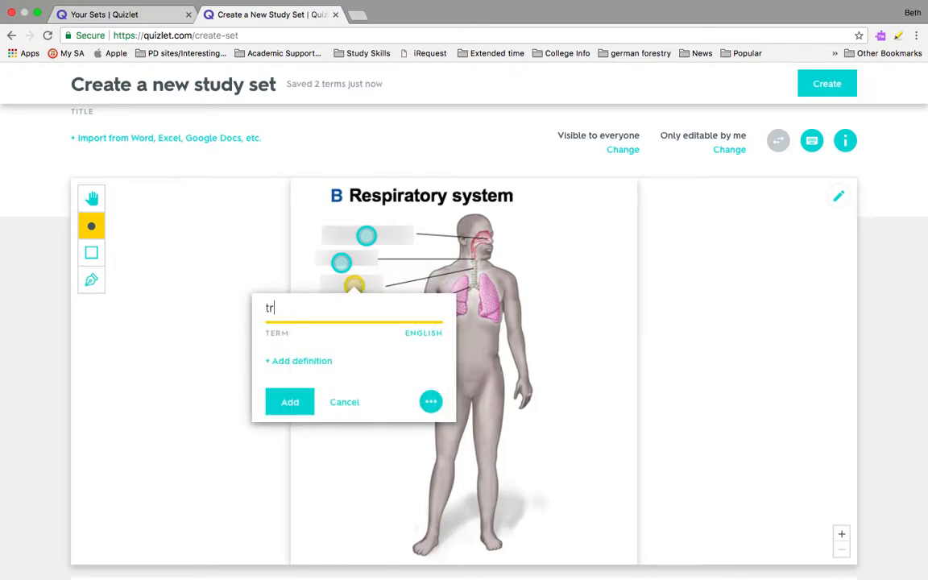
click(294, 401)
Add a point with the term "bronchus" on the fourth blurred label, checking the name against the slide.
key(ctrl+Right)
key(ctrl+Left)
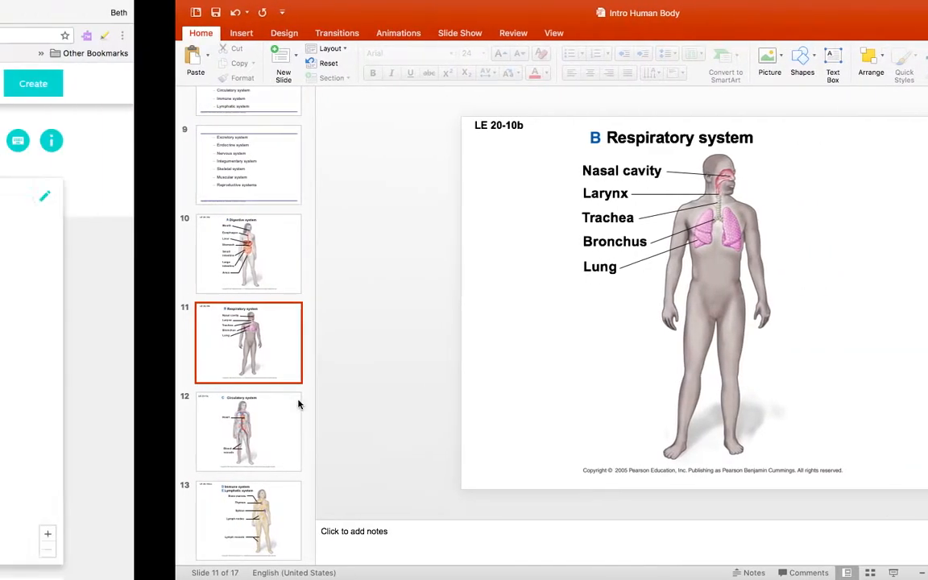
click(348, 316)
text(bronchus)
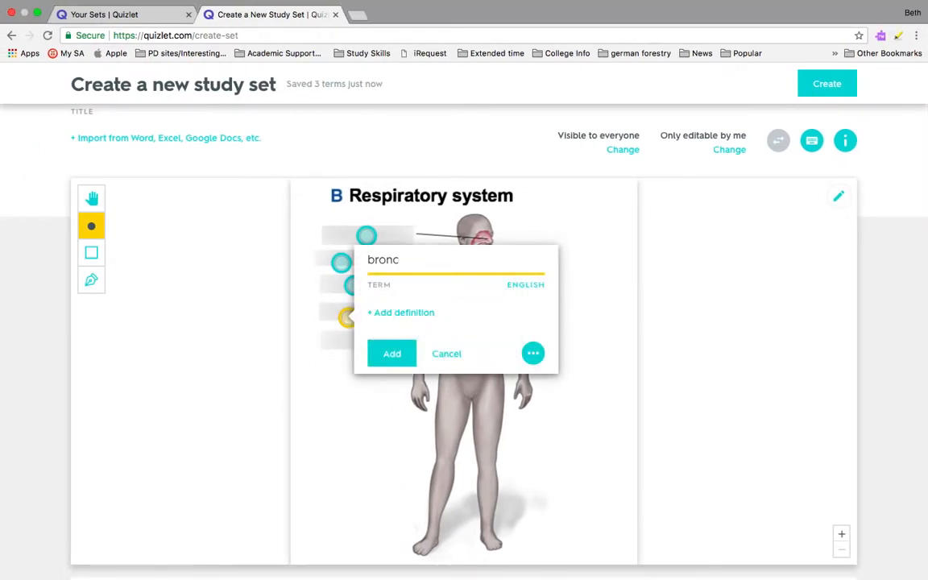
right_click(402, 349)
right_click(382, 366)
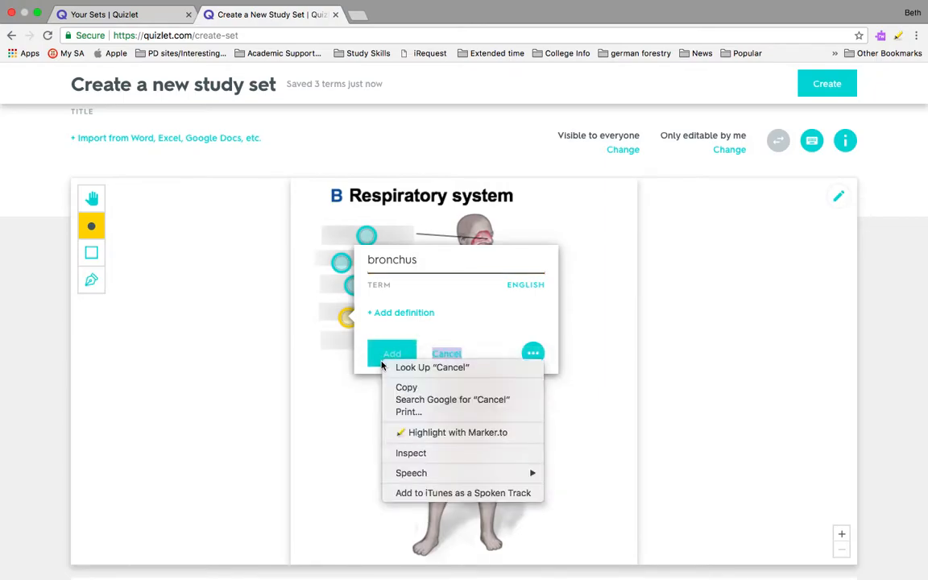
click(380, 352)
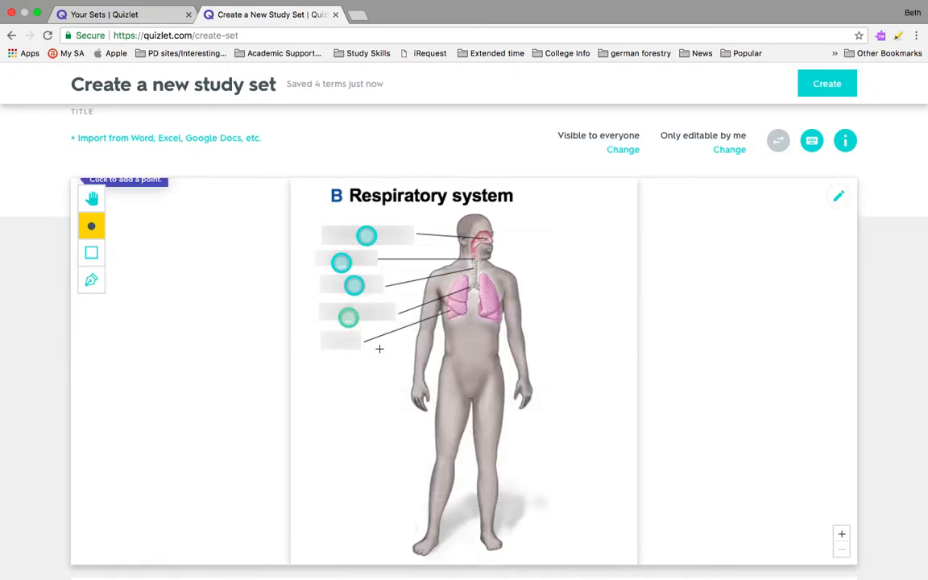
Add a point with the term "lungs" on the lowest blurred label and review the term list below the diagram.
click(333, 344)
text(lungs)
click(367, 381)
scroll(383, 381, down, 10)
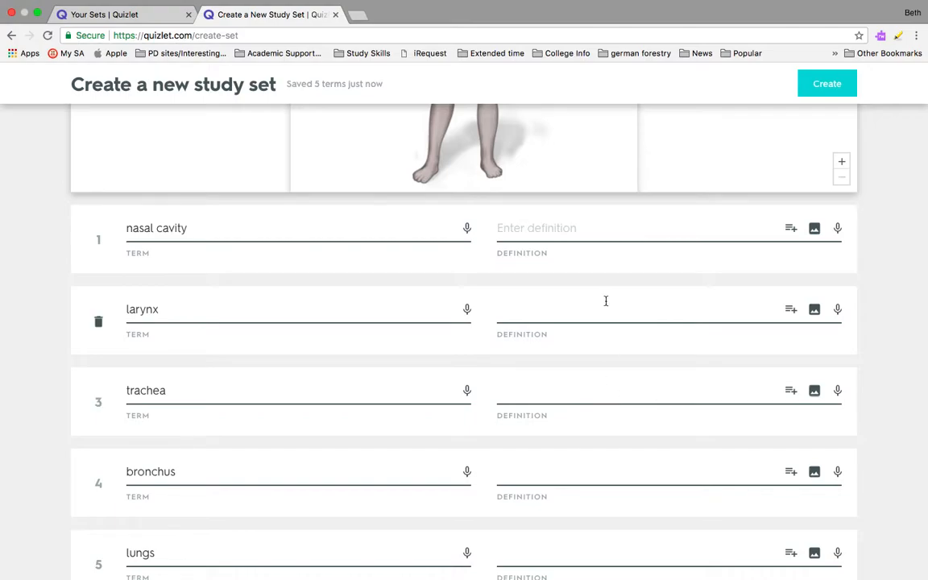
scroll(604, 300, up, 10)
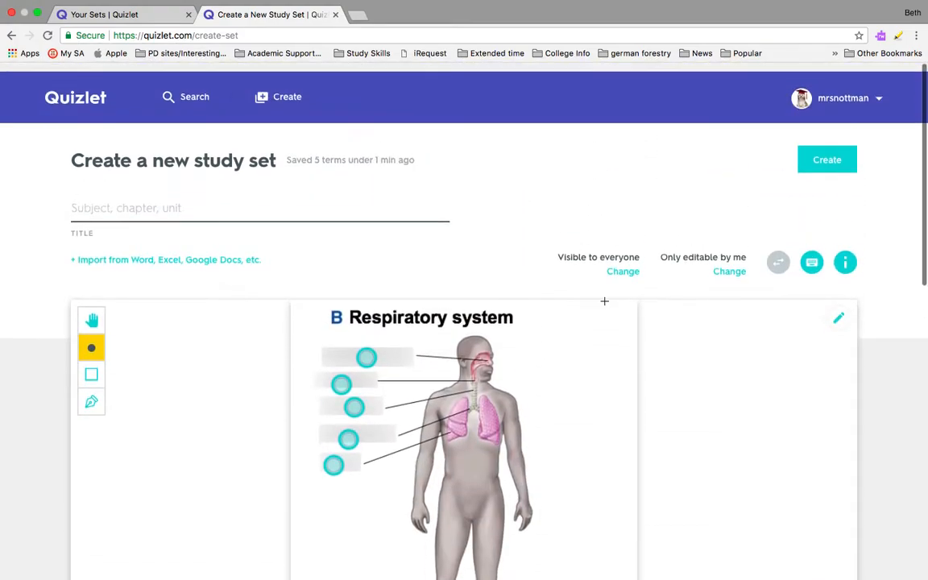
Title the study set "respiratory system", create it and dismiss the sharing dialog.
click(159, 198)
text(respiratory system)
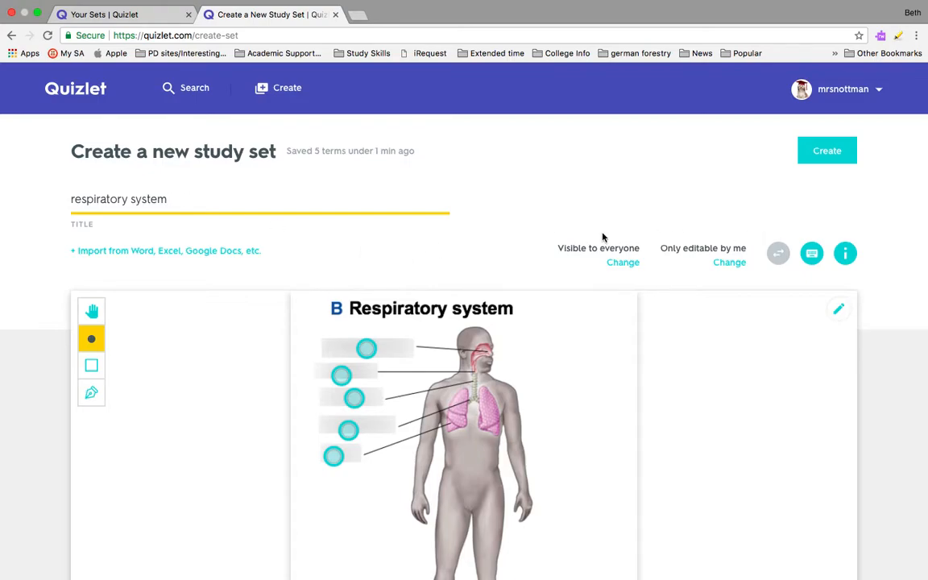
click(828, 156)
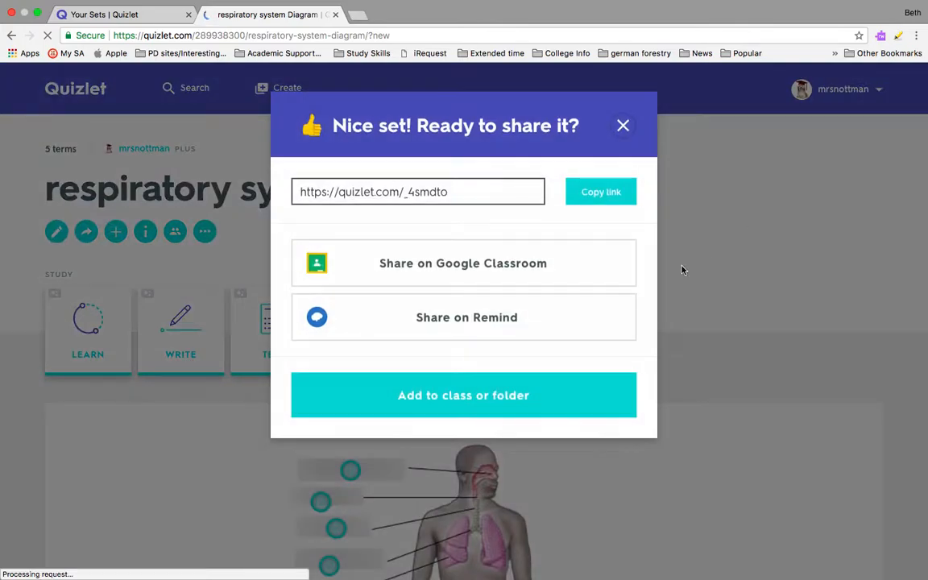
click(624, 127)
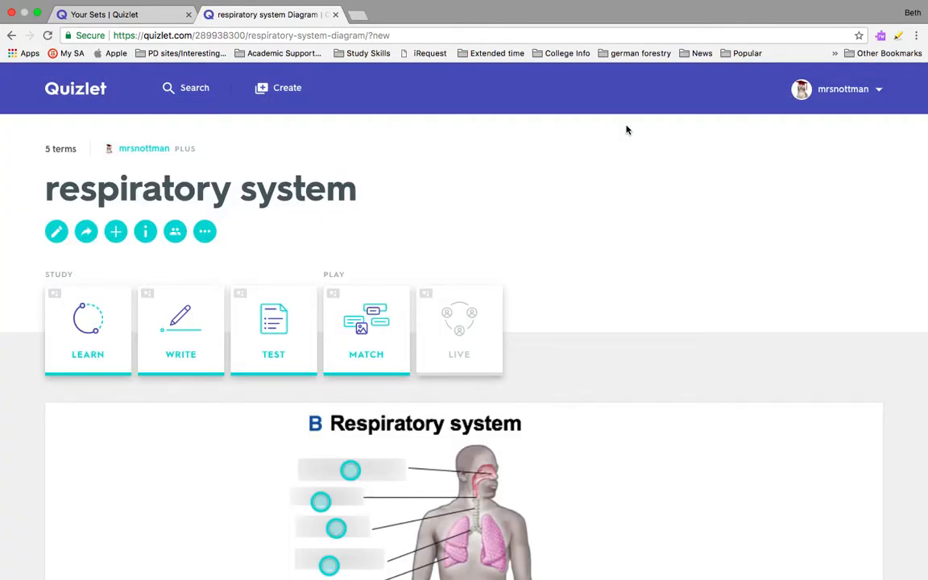
Start the set's Learn mode, answer the trachea prompt with the third label's point and continue to the following question.
scroll(360, 301, down, 3)
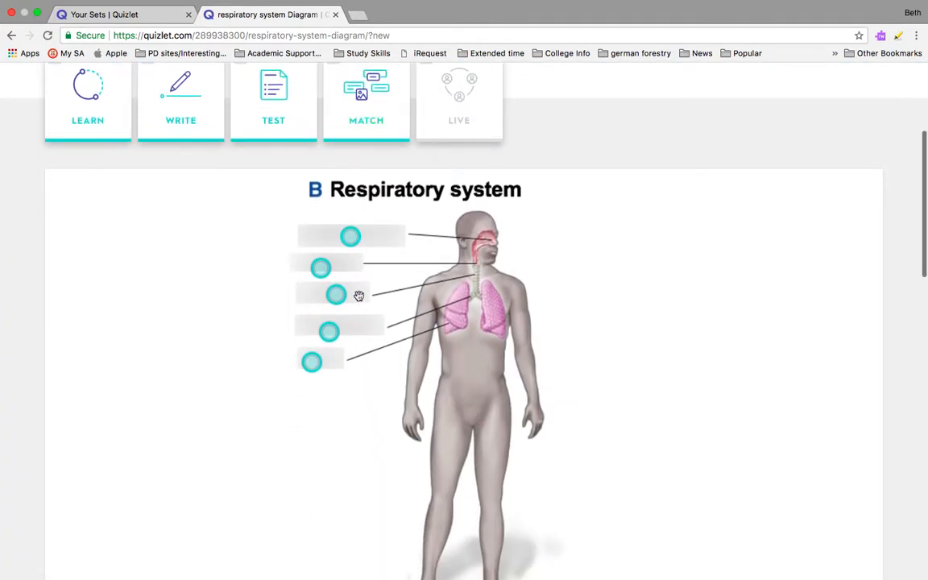
scroll(360, 299, down, 5)
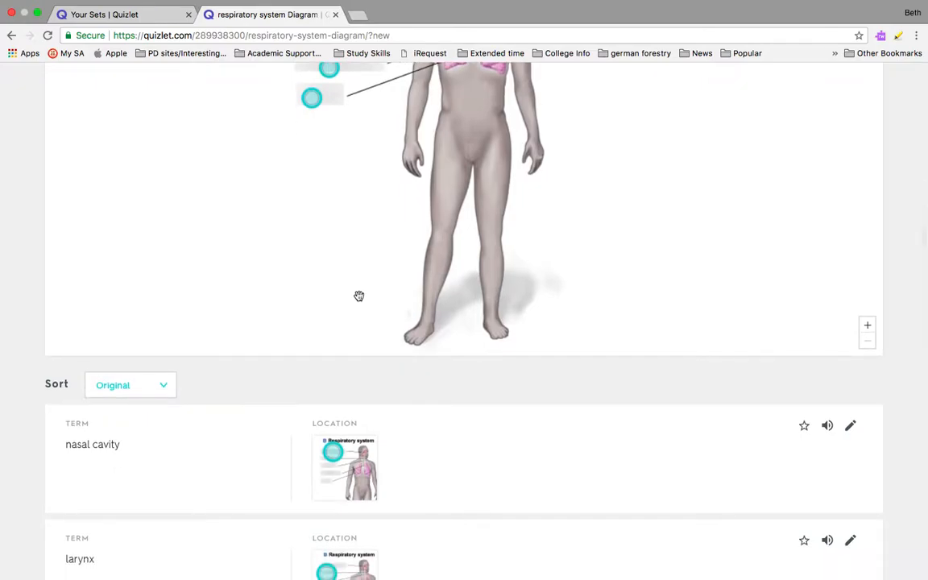
scroll(359, 297, up, 6)
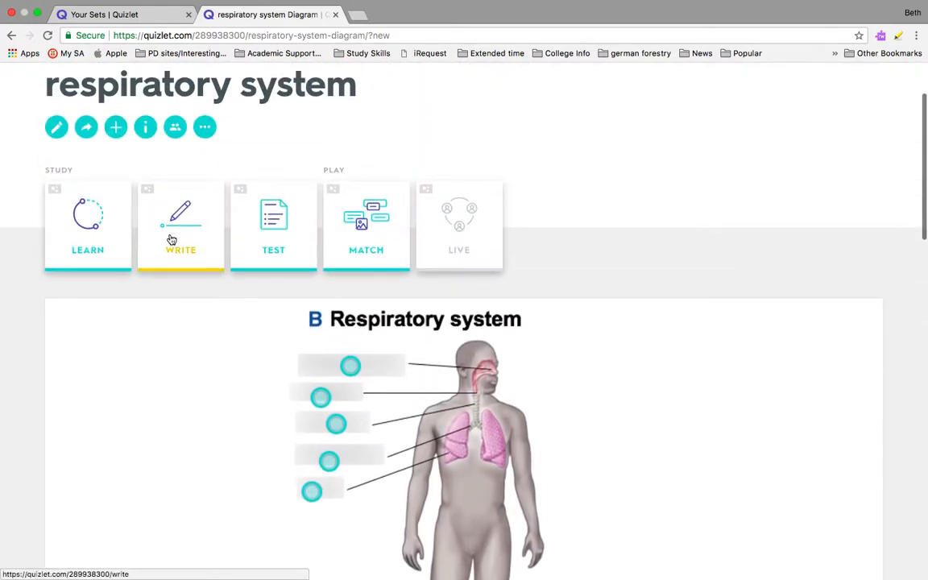
click(98, 232)
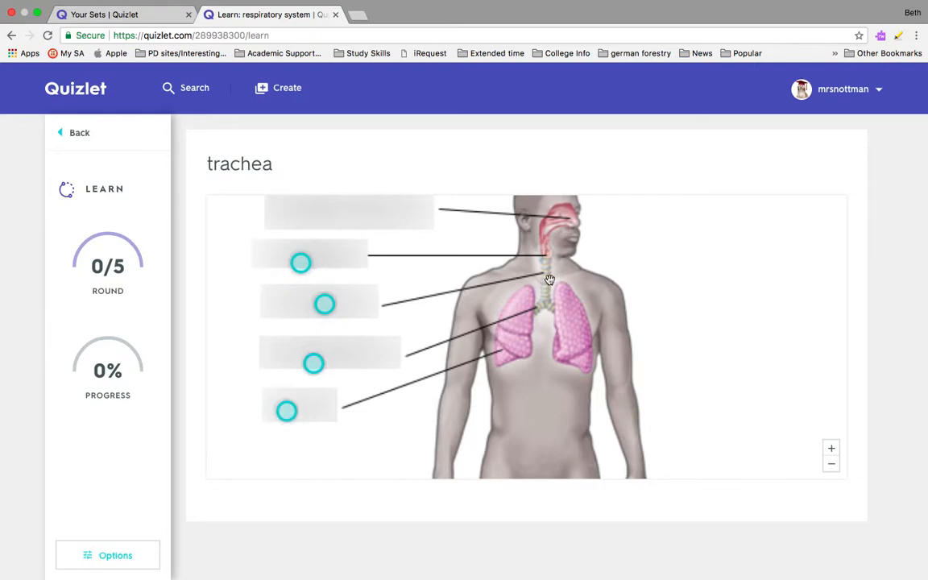
click(330, 307)
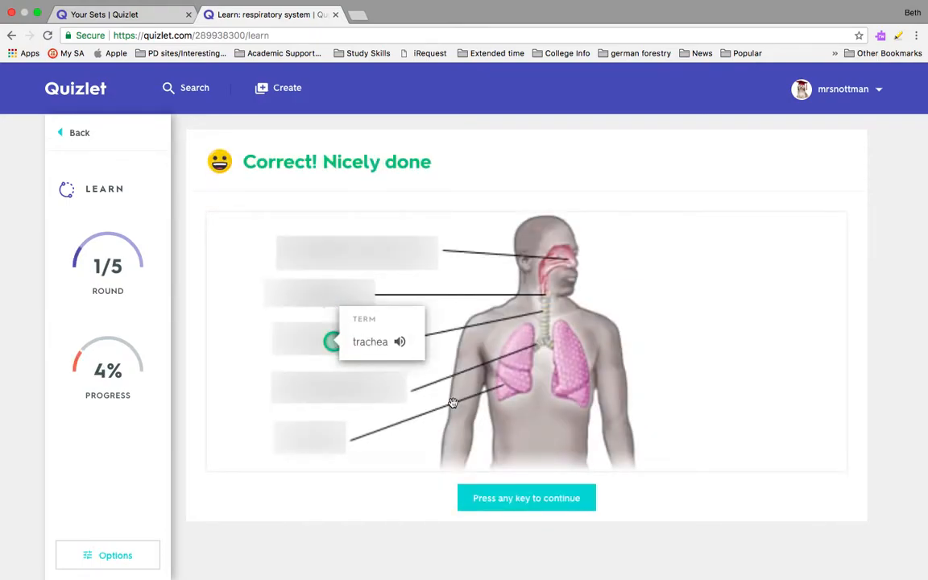
right_click(534, 501)
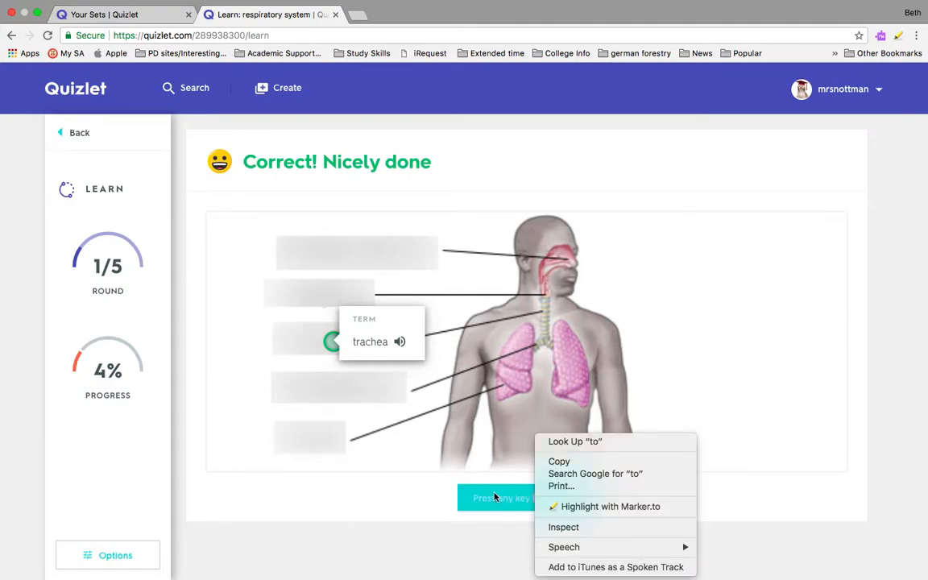
click(494, 498)
click(493, 496)
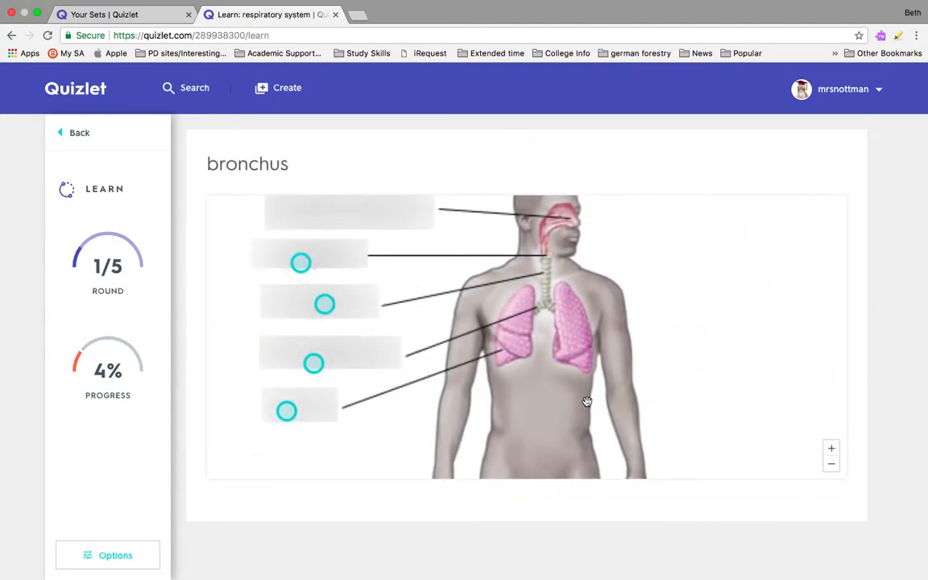
Answer the bronchus prompt with the lowest label's point and the lungs prompt with the fourth label's point, then return to the set page.
click(287, 413)
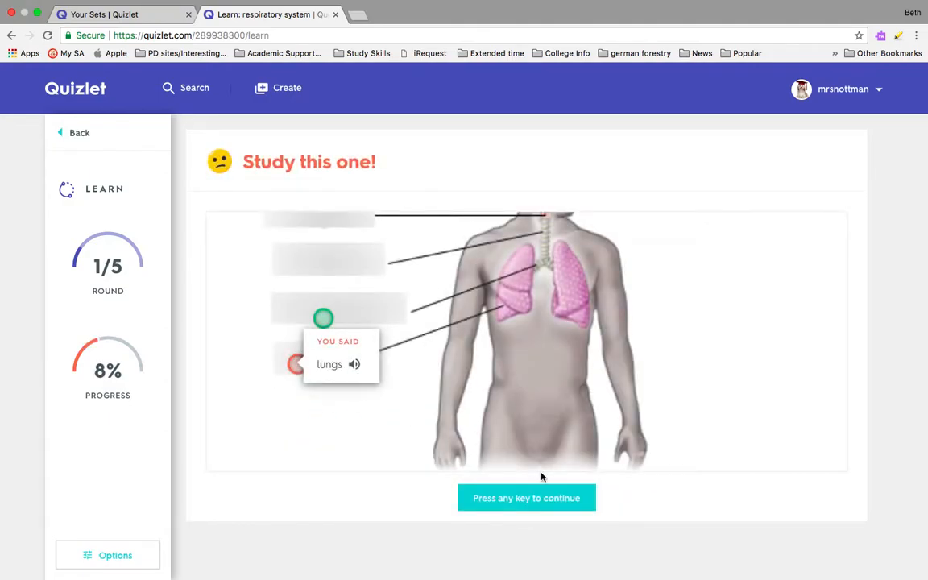
click(548, 499)
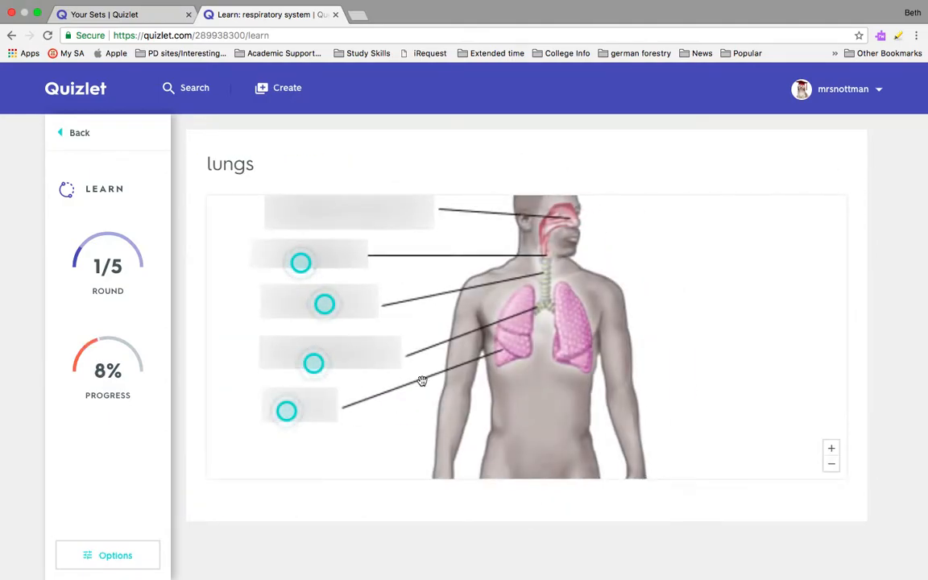
click(311, 363)
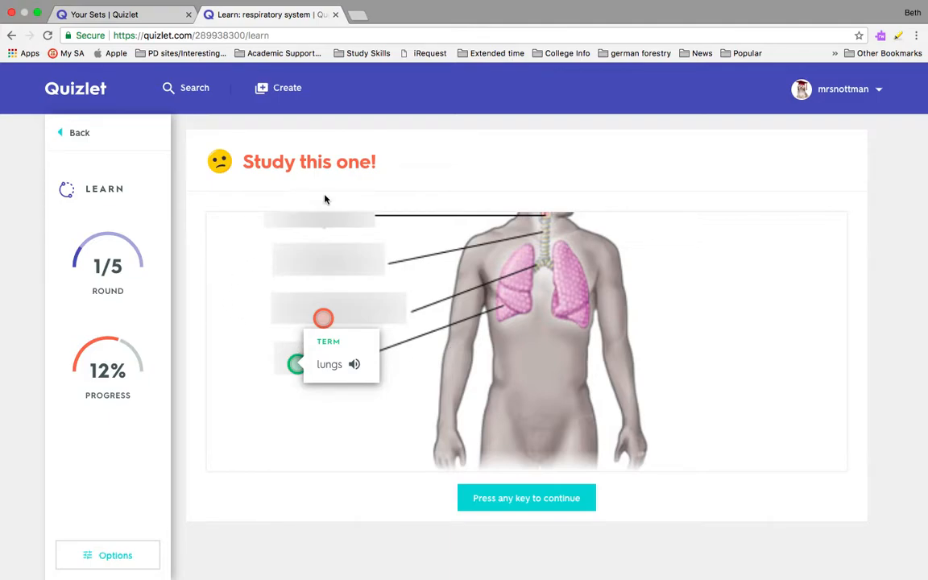
click(85, 131)
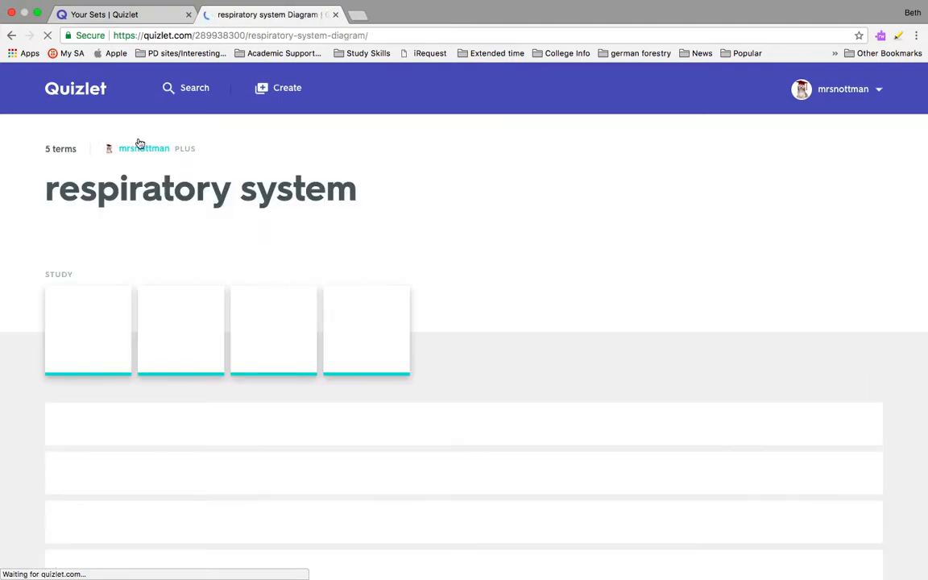
Start the set's Match game and pair trachea with the third label's point and bronchus with the fourth label's point.
click(364, 326)
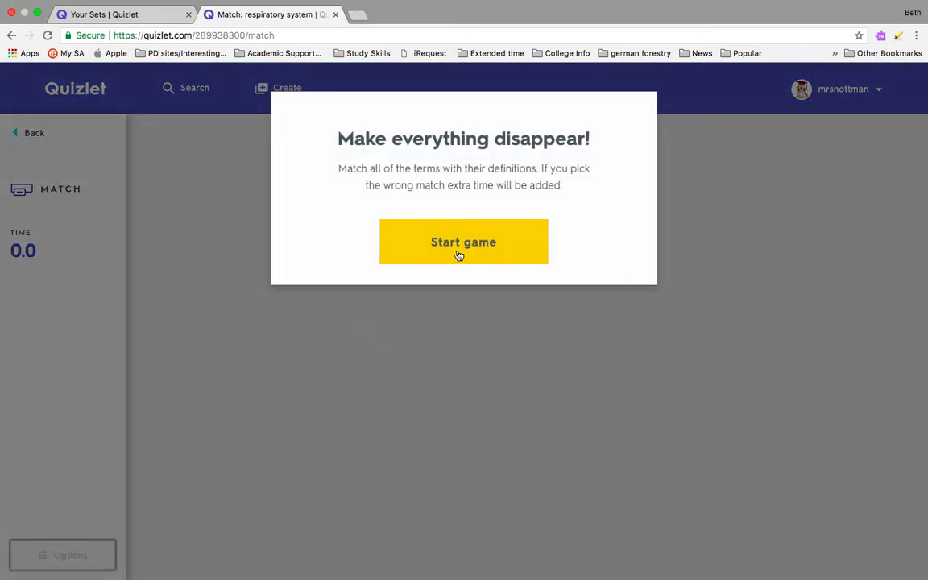
click(459, 252)
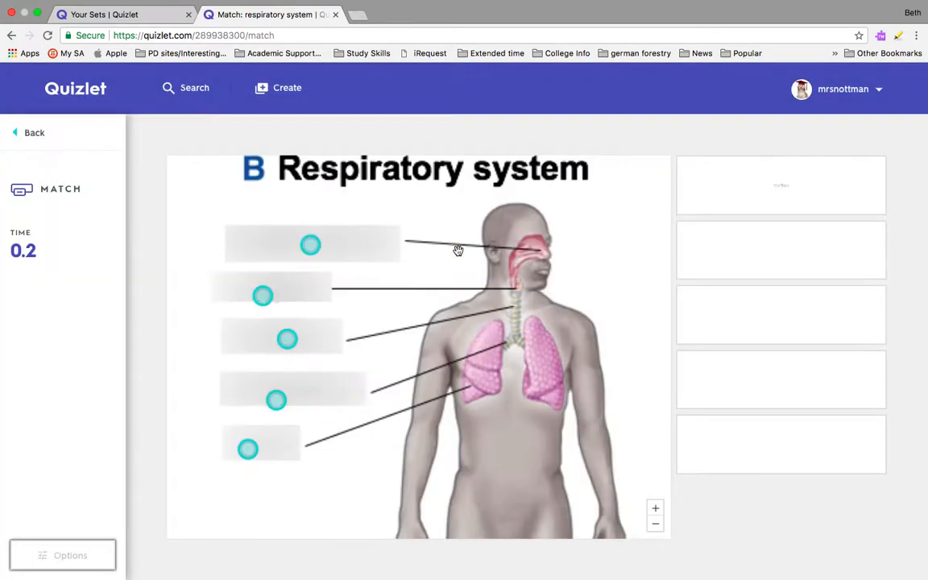
click(768, 184)
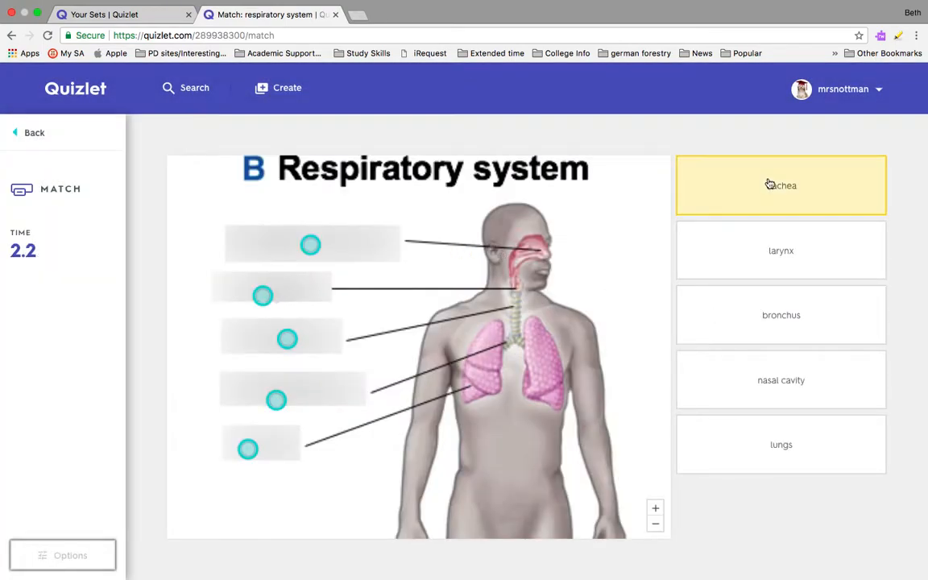
click(290, 347)
click(776, 330)
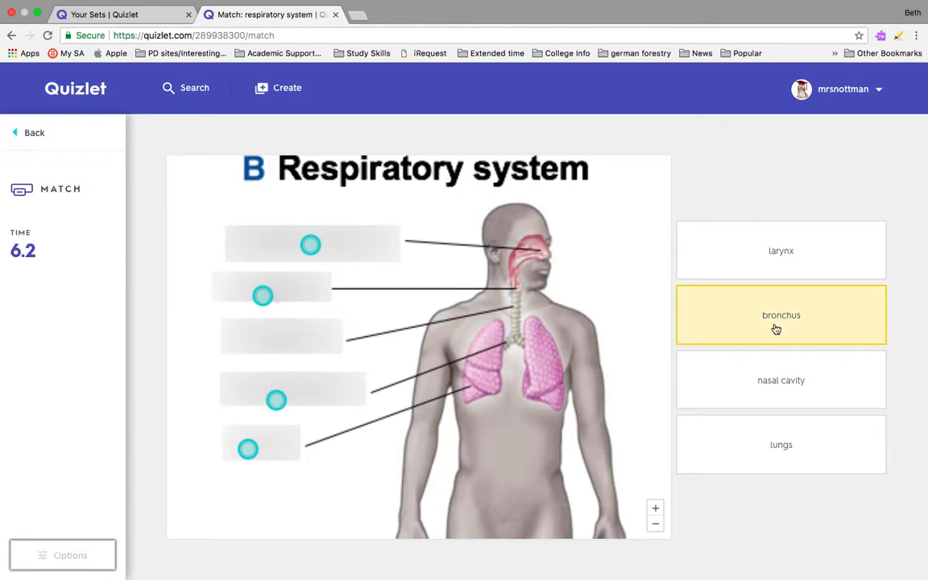
click(278, 402)
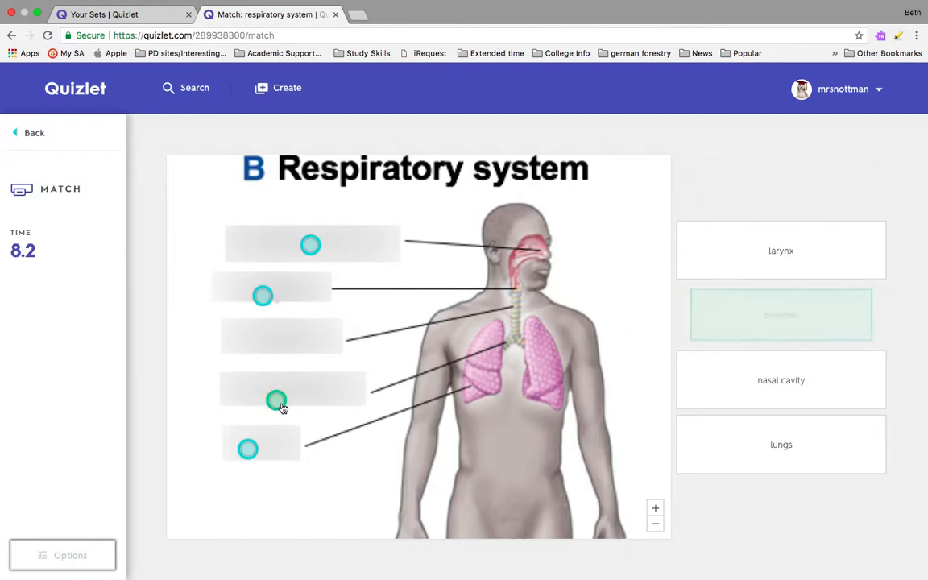
Pair nasal cavity with the topmost label's point and lungs with the lowest label's point.
click(807, 388)
click(807, 389)
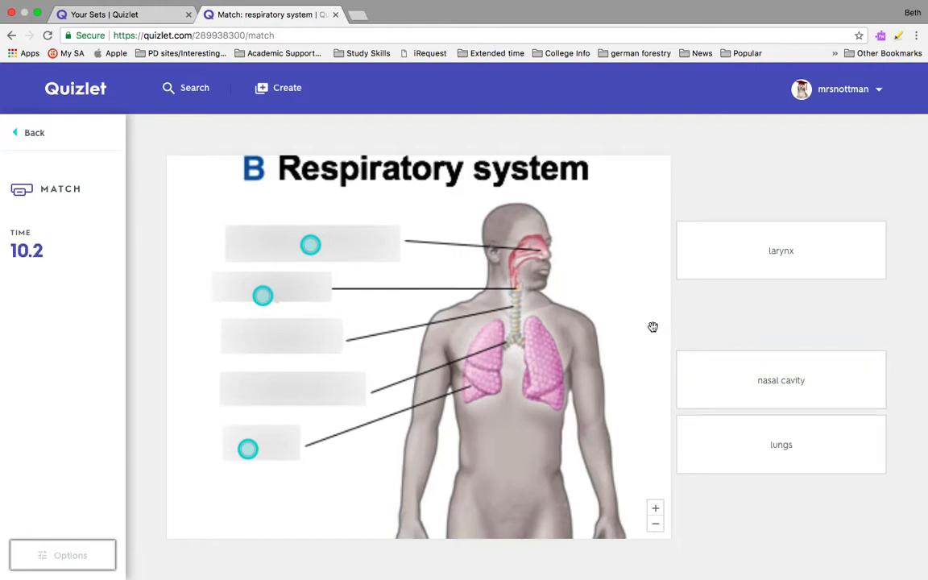
click(311, 246)
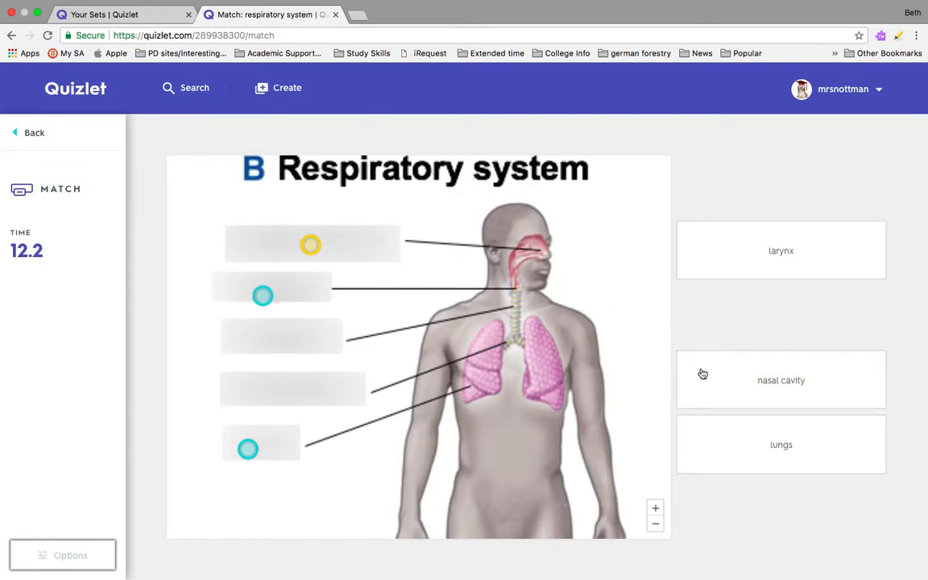
click(762, 394)
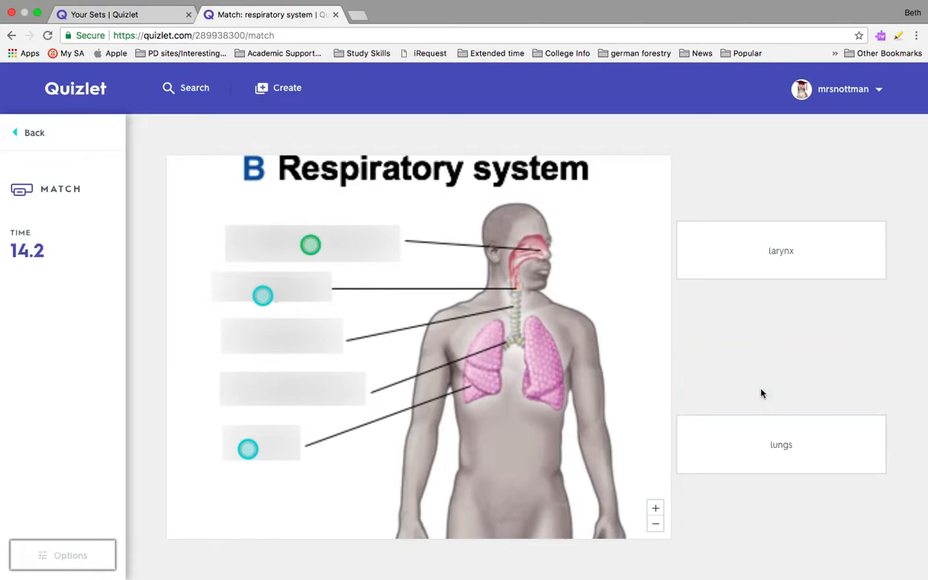
click(779, 445)
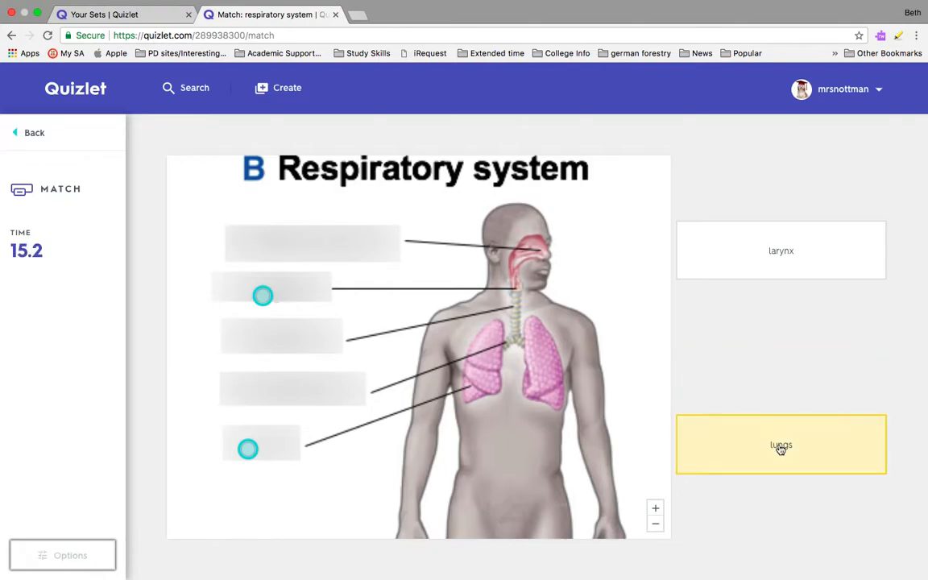
right_click(251, 457)
click(246, 450)
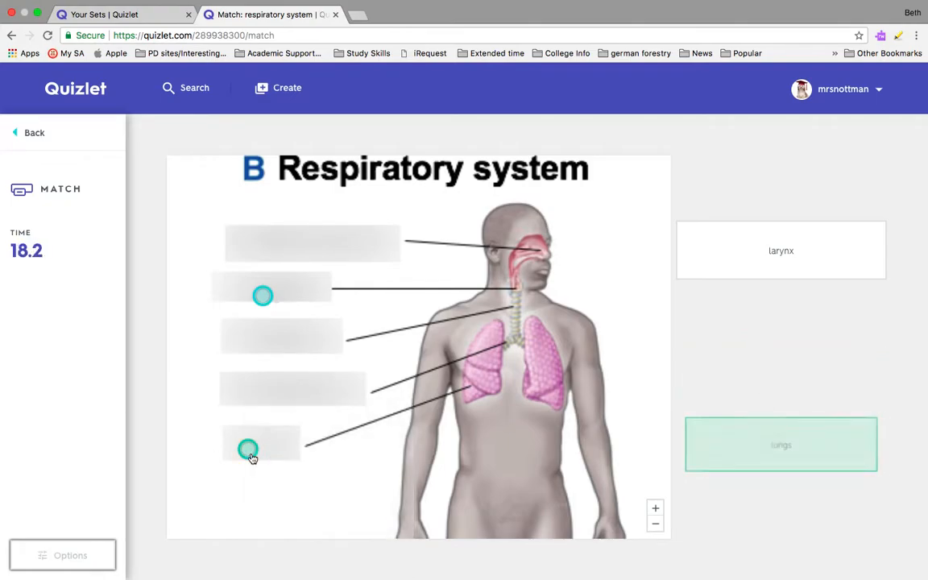
Finish the Match game by pairing larynx with the second label's point, and dismiss the results dialog.
click(781, 254)
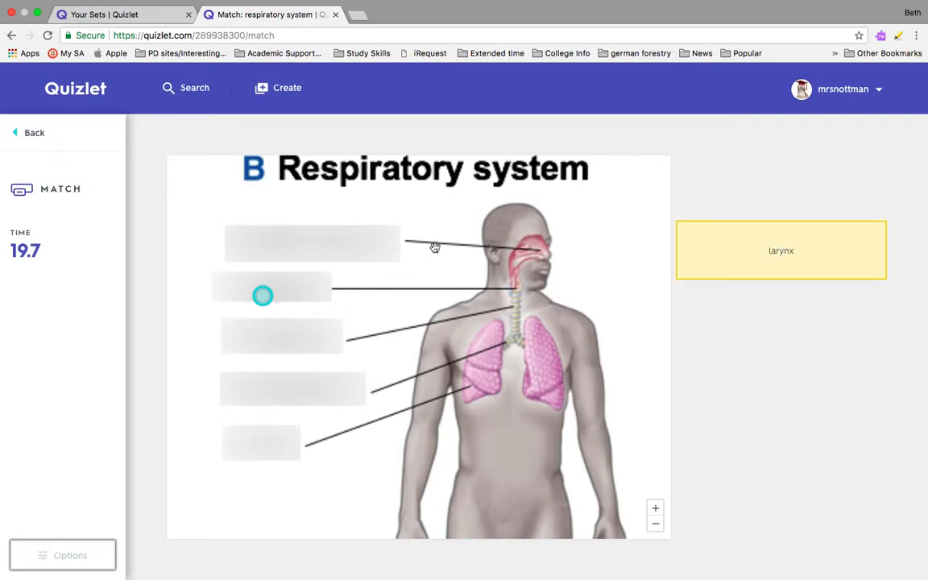
click(265, 304)
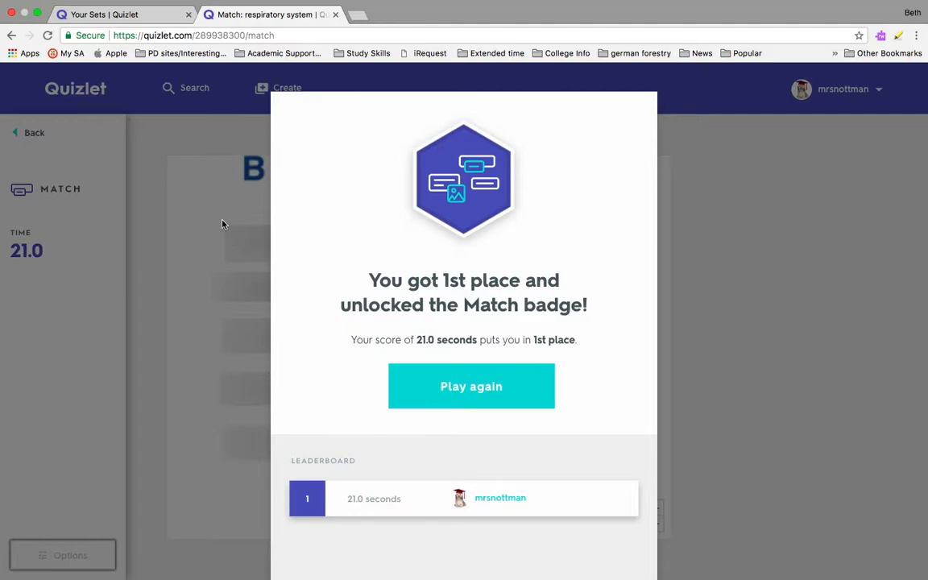
click(153, 153)
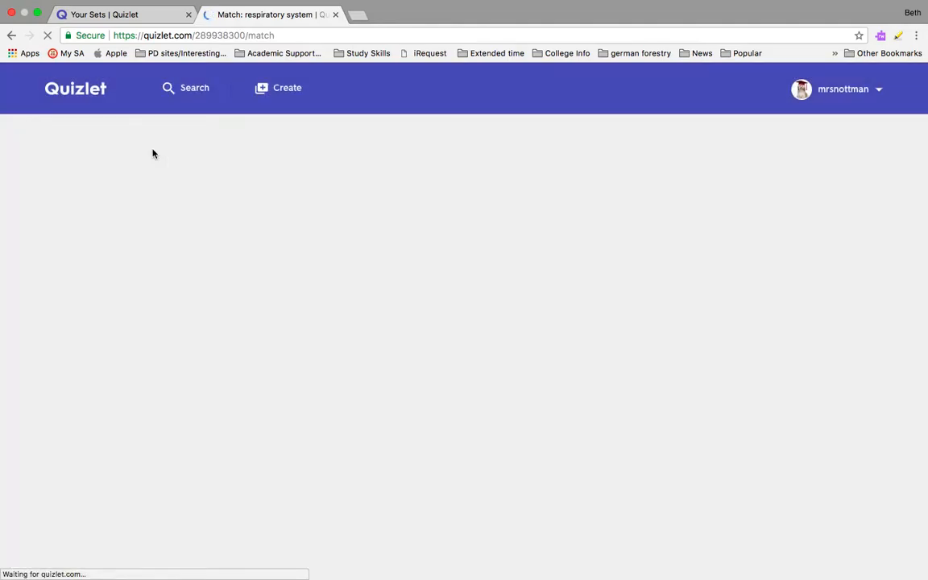